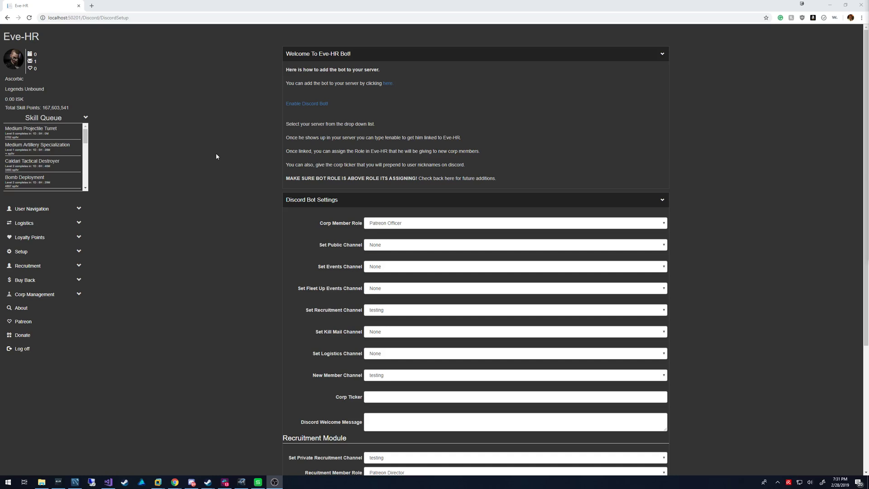
Step: Enlarge the page view and open the Discord Bot page from the Setup links
key("ctrl+plus")
key("ctrl+plus")
key("ctrl+plus")
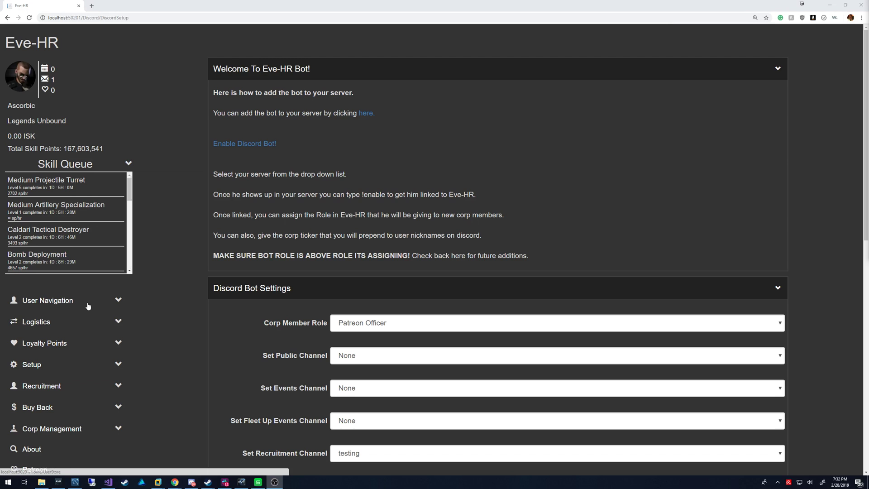
scroll(86, 314, "down", 1)
left_click(68, 332)
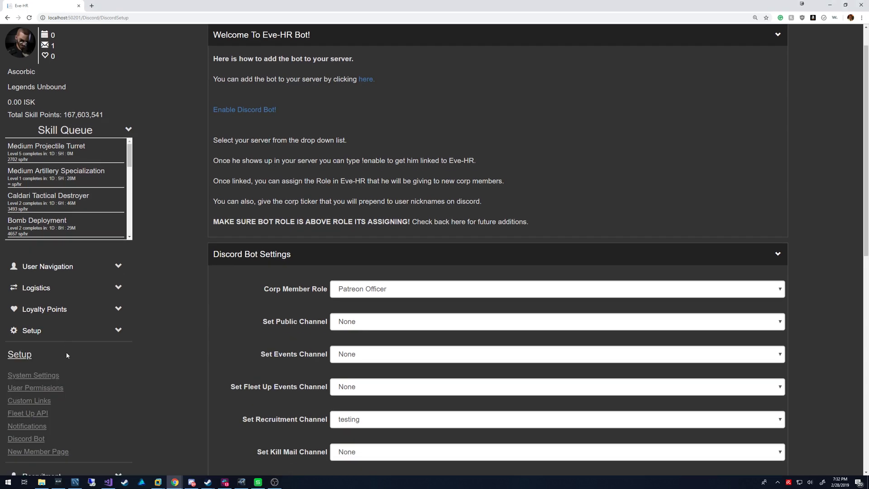
left_click(23, 442)
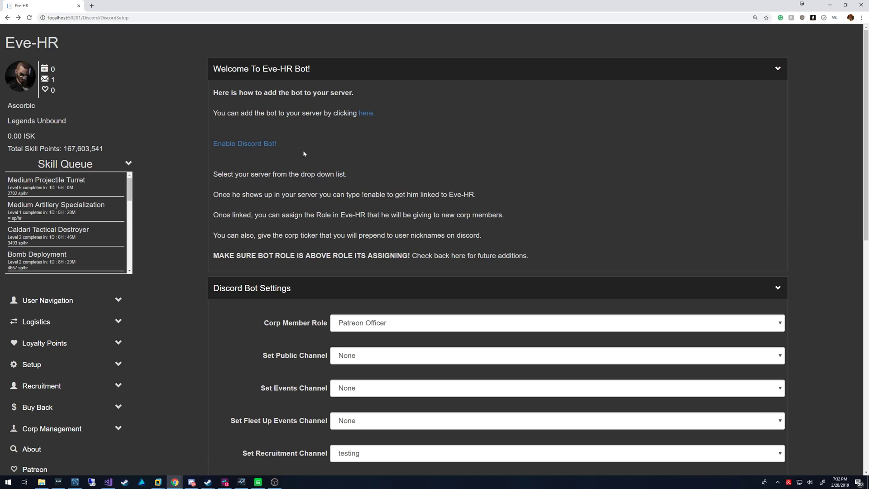
Step: Read the instructions for adding the bot to a server, highlighting the !enable command
scroll(303, 153, "down", 2)
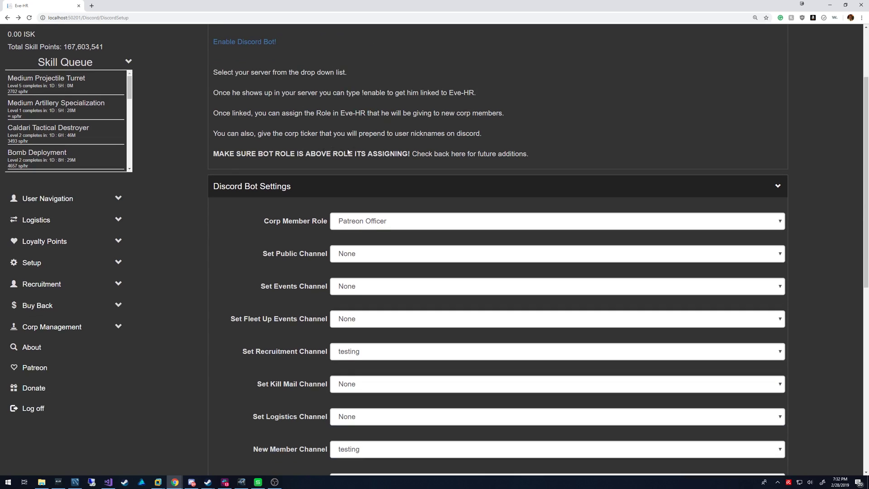
scroll(438, 156, "down", 1)
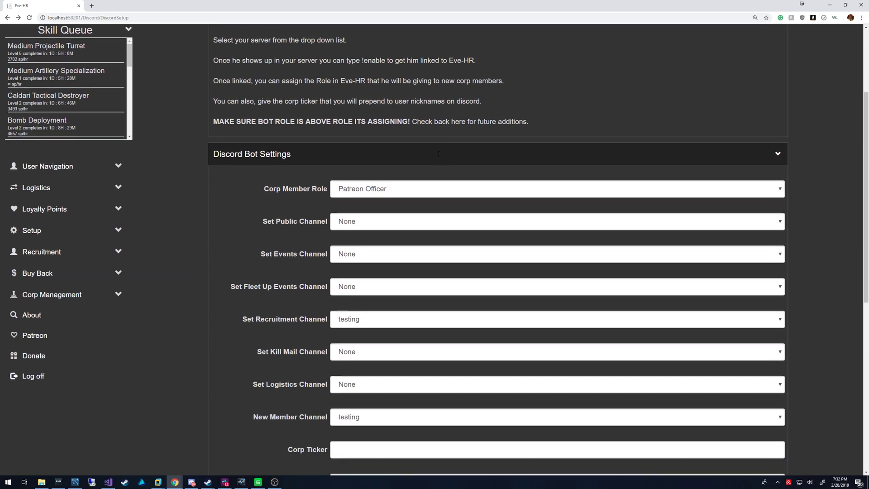
scroll(438, 157, "up", 1)
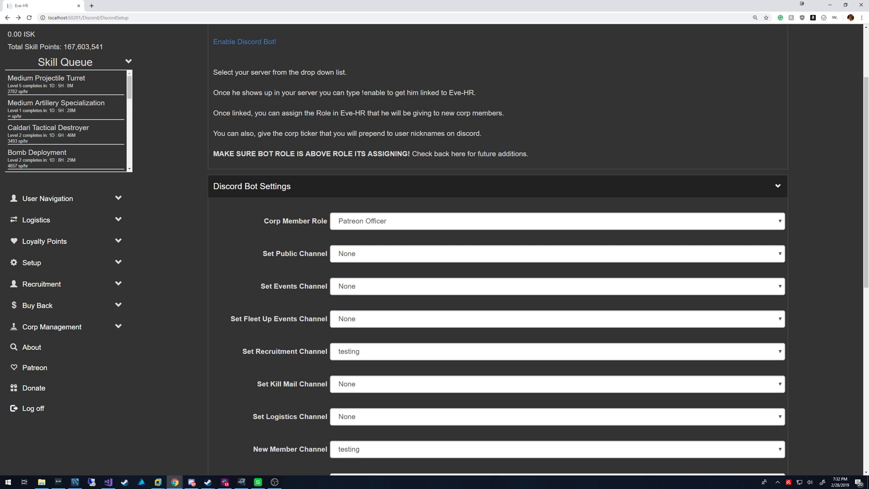
left_click_drag(363, 94, 387, 94)
scroll(384, 93, "down", 1)
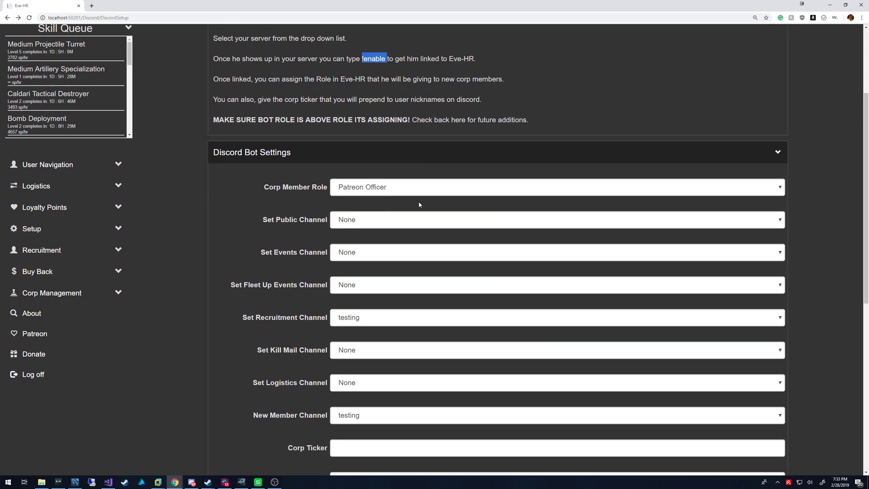
Step: Examine the available Corp Member Role and public channel choices in the Discord Bot Settings, keeping the public channel at None
left_click(370, 188)
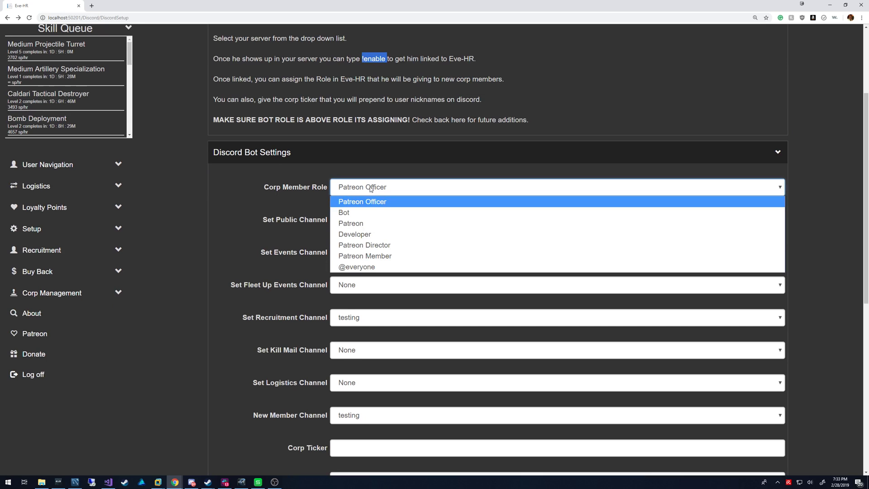
left_click(370, 187)
left_click(376, 187)
left_click(414, 191)
scroll(382, 217, "down", 1)
left_click(370, 196)
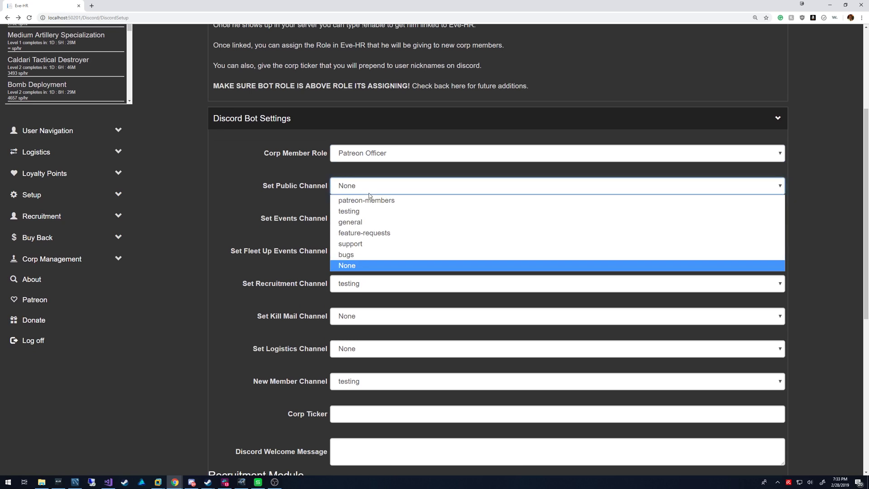
left_click(369, 265)
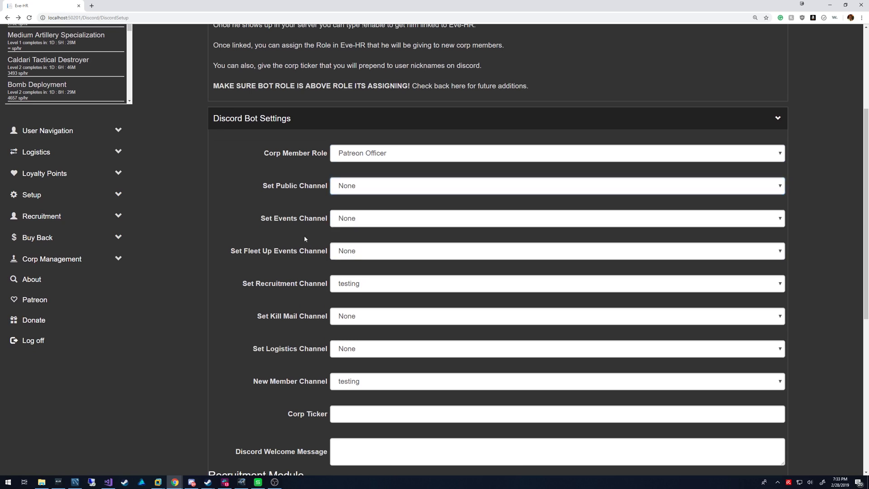
triple_click(281, 188)
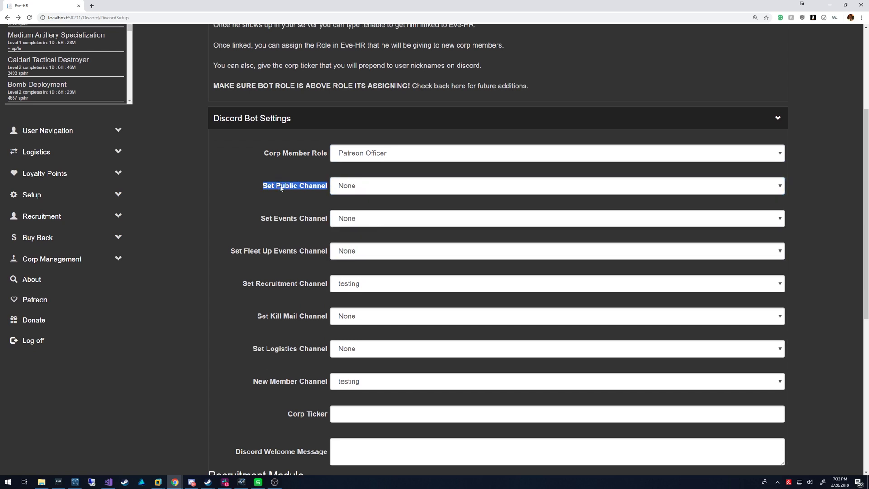
Step: Examine the Discord welcome message, the events, recruitment, kill mail, logistics and new member channel settings, and the corp ticker
scroll(289, 217, "down", 3)
left_click(356, 350)
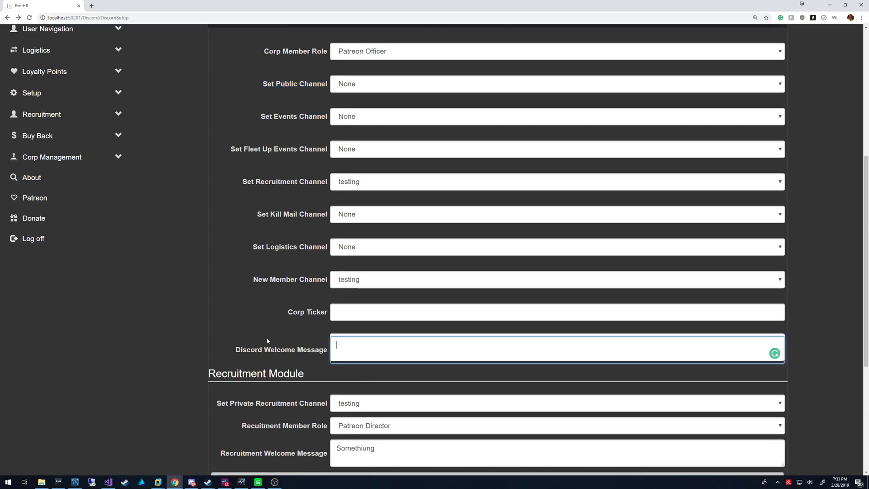
scroll(278, 334, "up", 2)
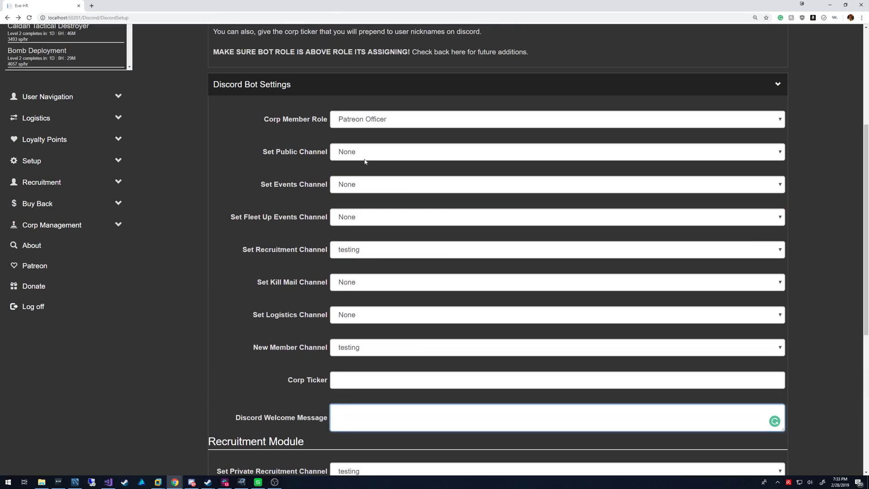
left_click(359, 186)
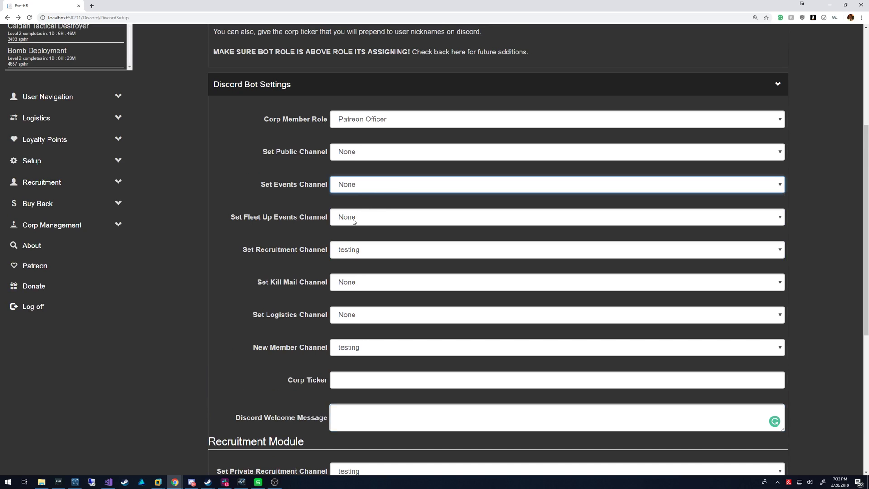
scroll(323, 228, "down", 1)
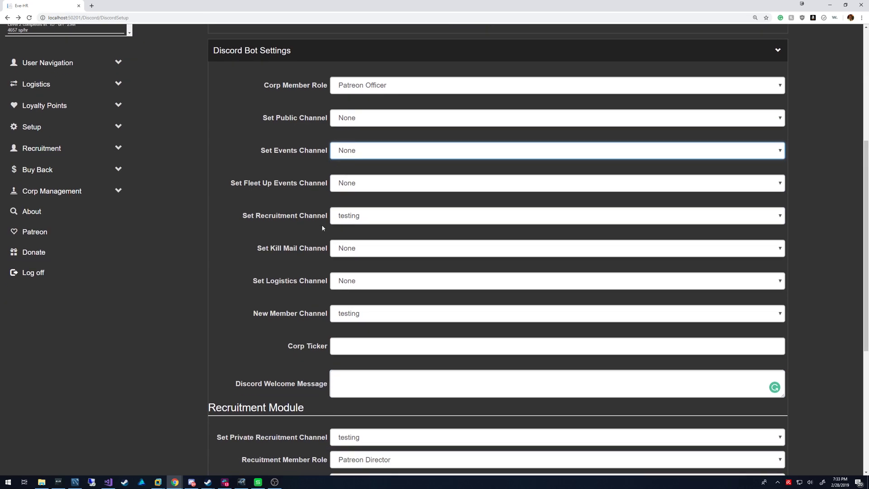
left_click(384, 221)
left_click(385, 222)
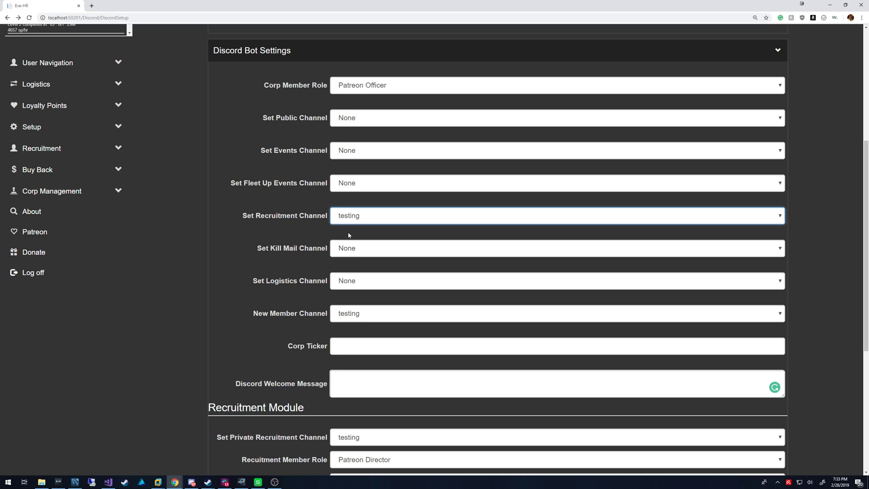
scroll(317, 272, "down", 4)
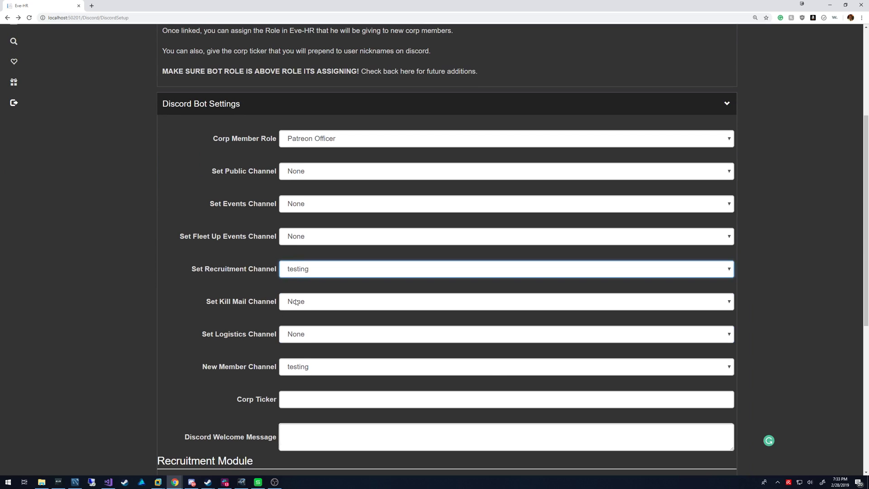
scroll(296, 302, "down", 1)
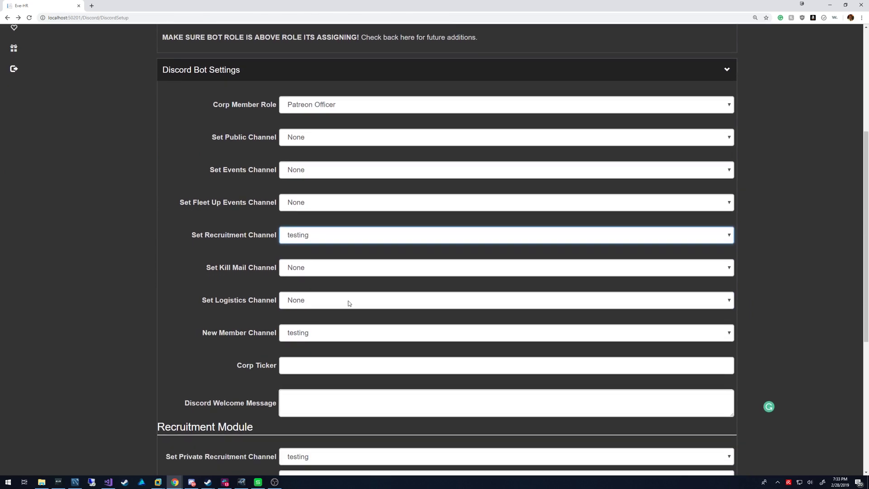
scroll(349, 303, "down", 1)
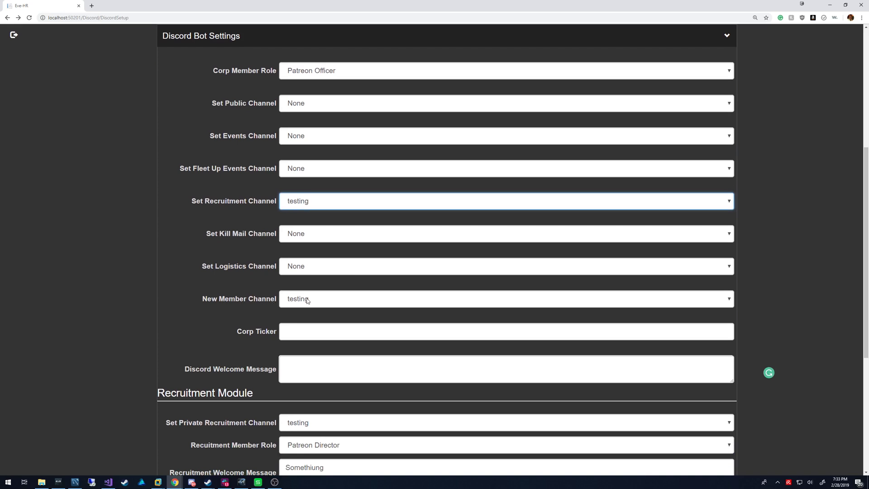
scroll(307, 300, "down", 2)
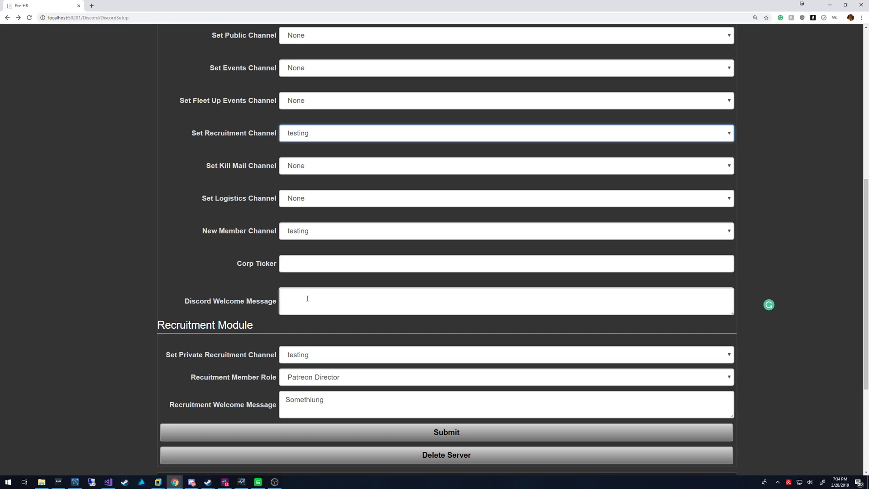
left_click(287, 260)
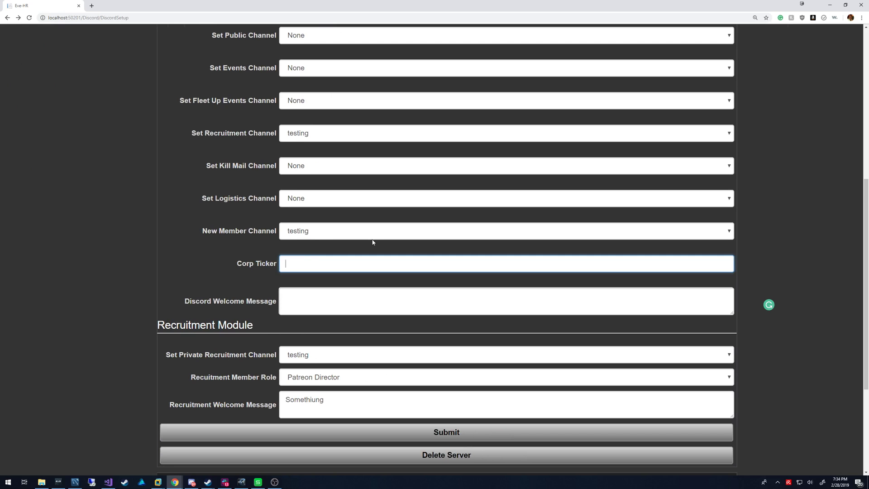
scroll(372, 242, "down", 2)
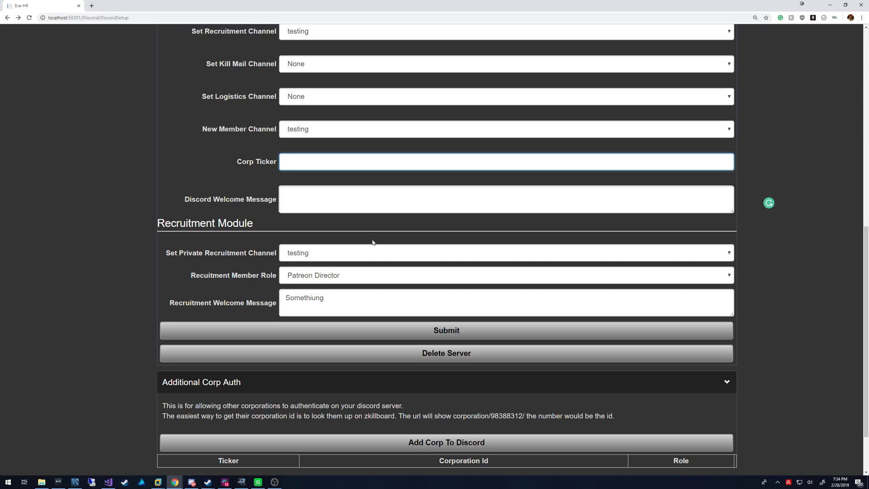
Step: Examine the Recruitment Module's private channel, member role and welcome message settings
left_click_drag(157, 223, 264, 225)
left_click(264, 225)
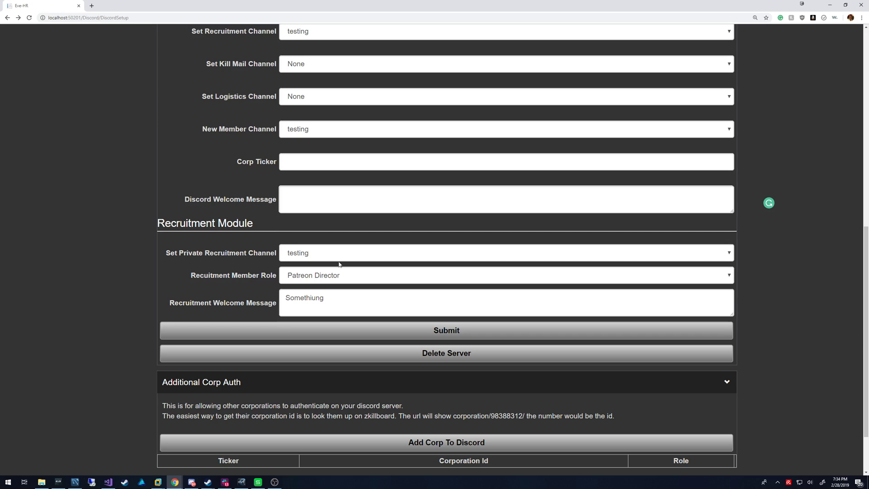
left_click_drag(195, 275, 346, 281)
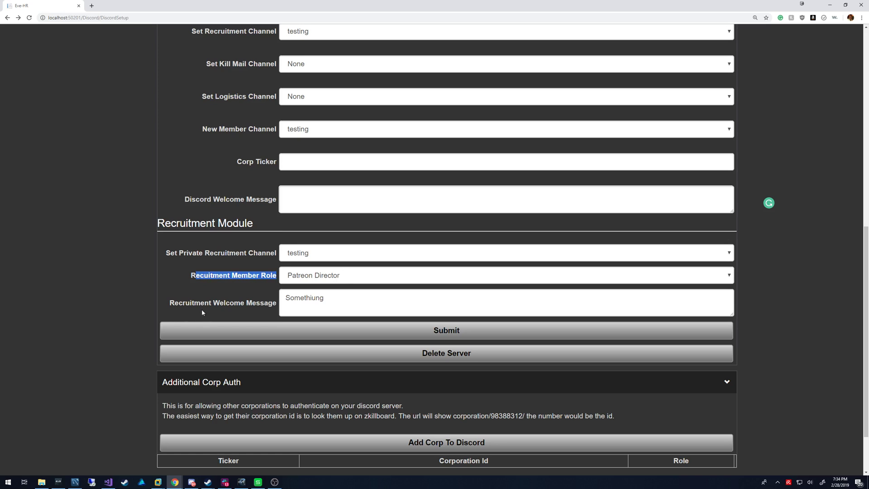
double_click(340, 297)
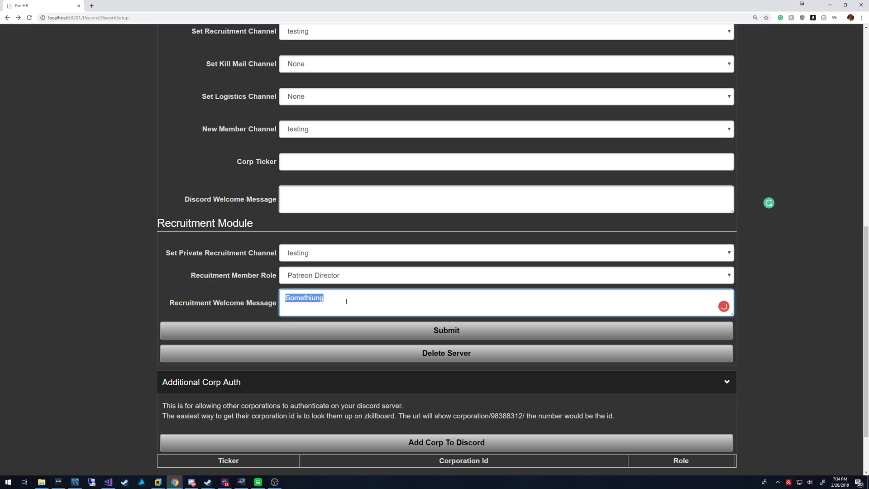
scroll(346, 301, "down", 2)
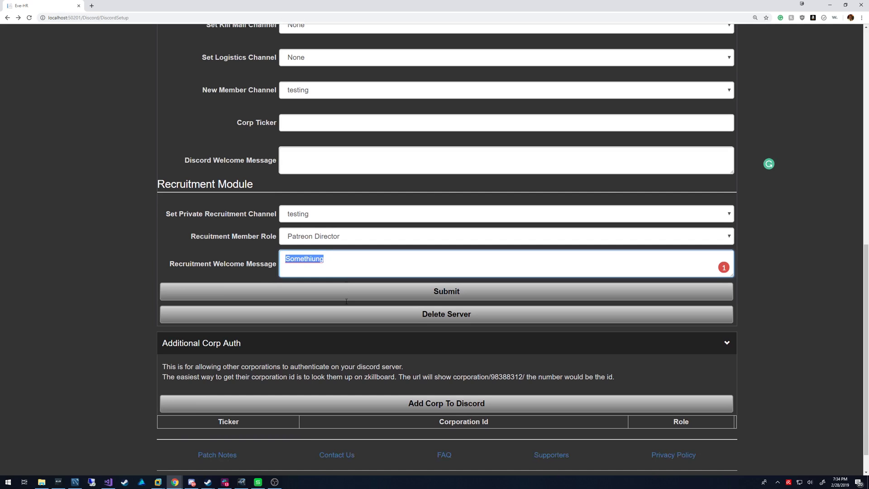
left_click(279, 312)
left_click(280, 316)
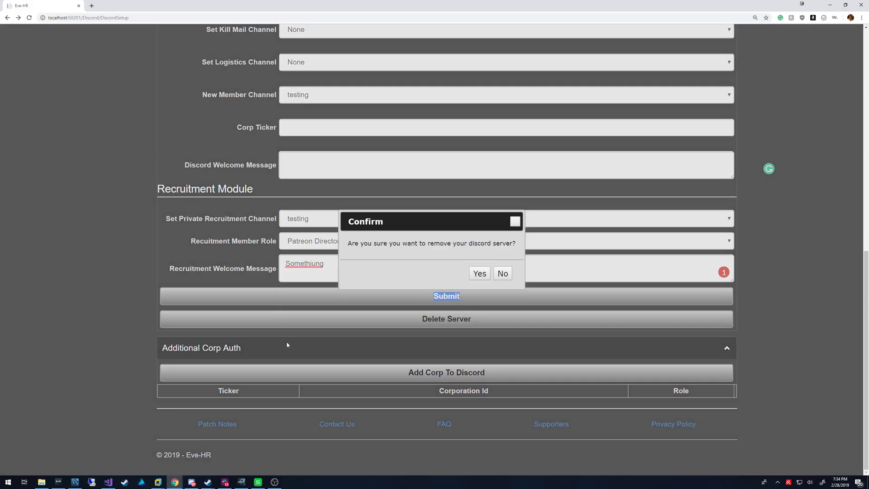
left_click(503, 273)
left_click(374, 346)
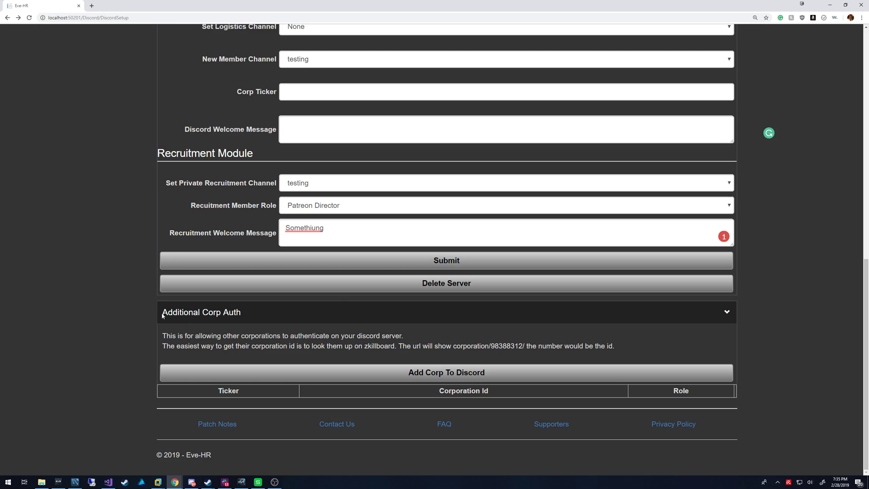
Step: Open the form for adding a corp to Discord under Additional Corp Auth and select the CorporationId value
left_click_drag(161, 316, 253, 308)
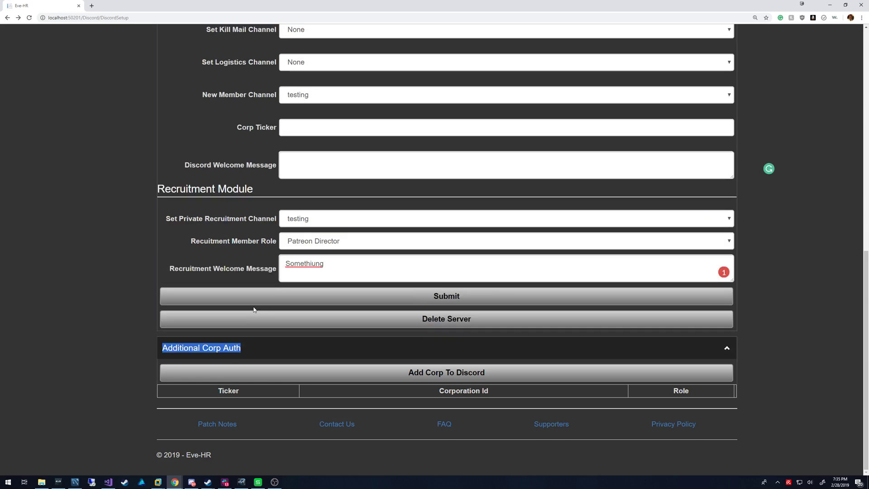
left_click(446, 373)
scroll(445, 377, "down", 2)
double_click(306, 305)
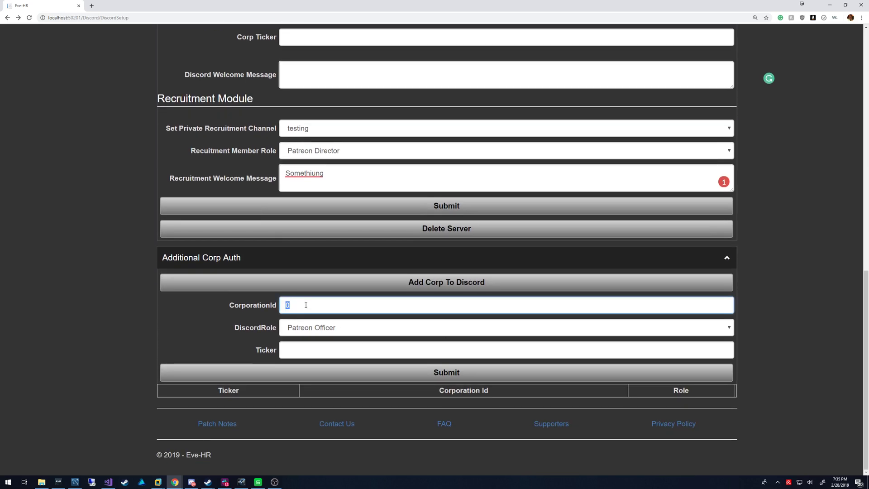
Step: Look up Napkin Nation on zkillboard.com in a new tab, select the corporation ID in its web address, and return to the Eve-HR form
left_click(93, 8)
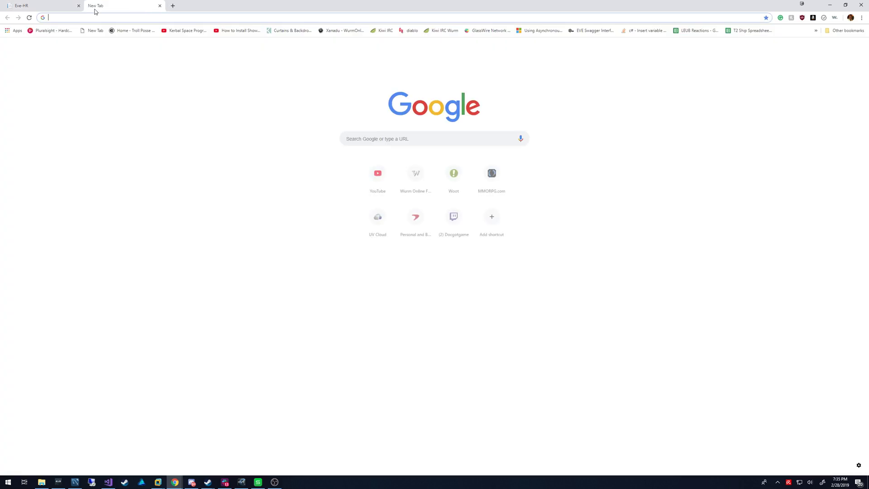
type("zkillboard.com")
key("Return")
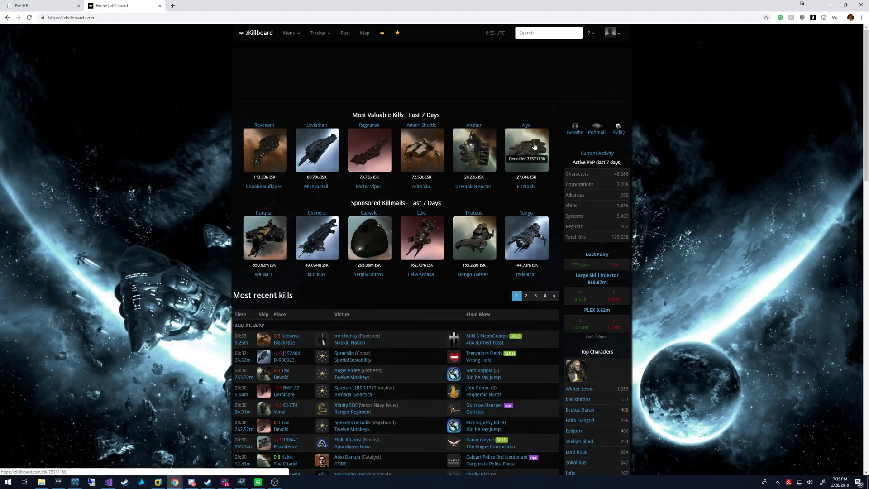
left_click(534, 146)
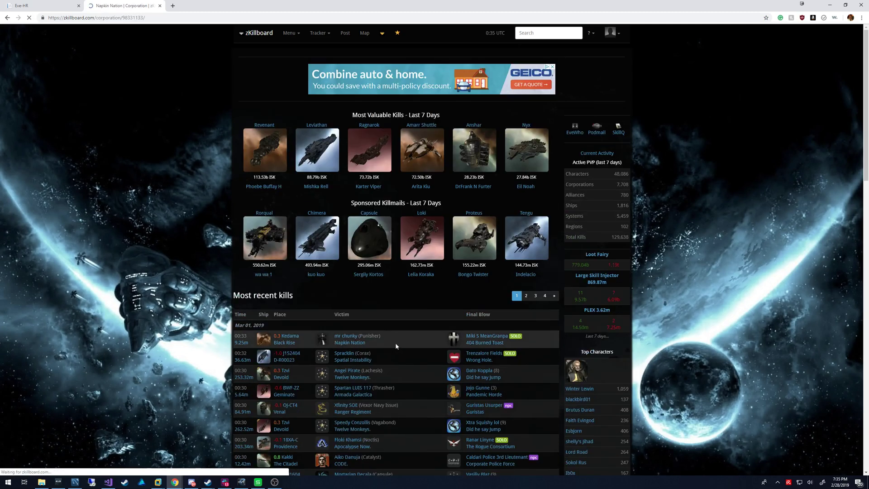
double_click(130, 18)
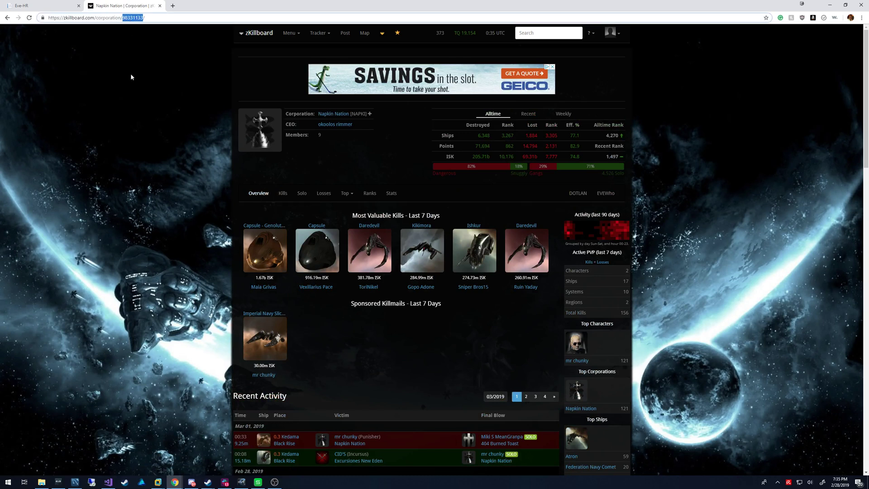
left_click(54, 11)
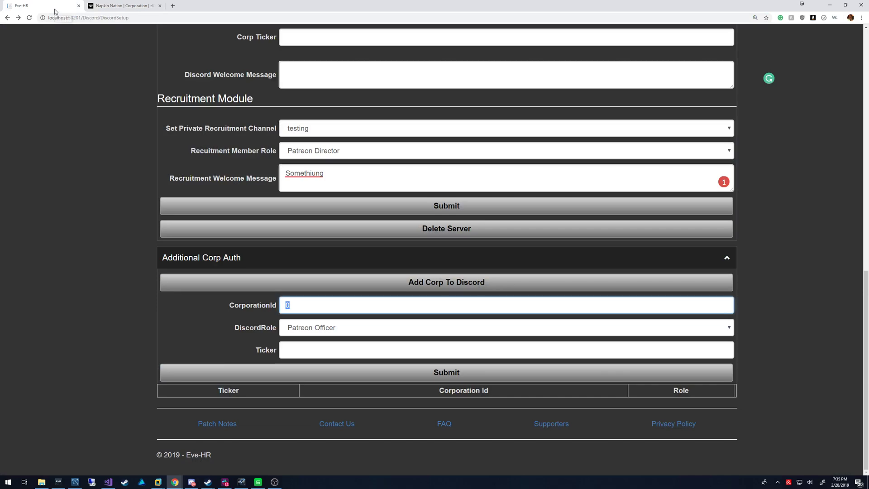
Step: Examine the DiscordRole choice and Ticker field for the additional corp, and review the rest of the Discord setup page
left_click(334, 329)
left_click(311, 341)
left_click(311, 350)
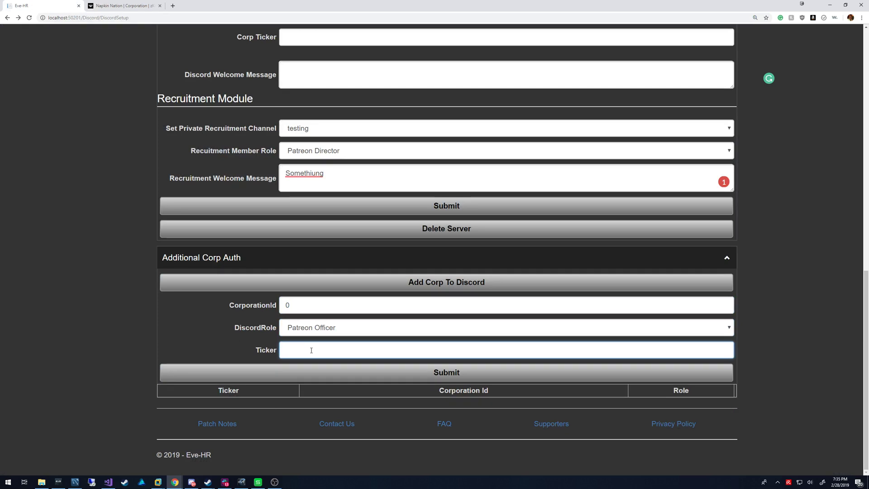
left_click(351, 328)
left_click(349, 332)
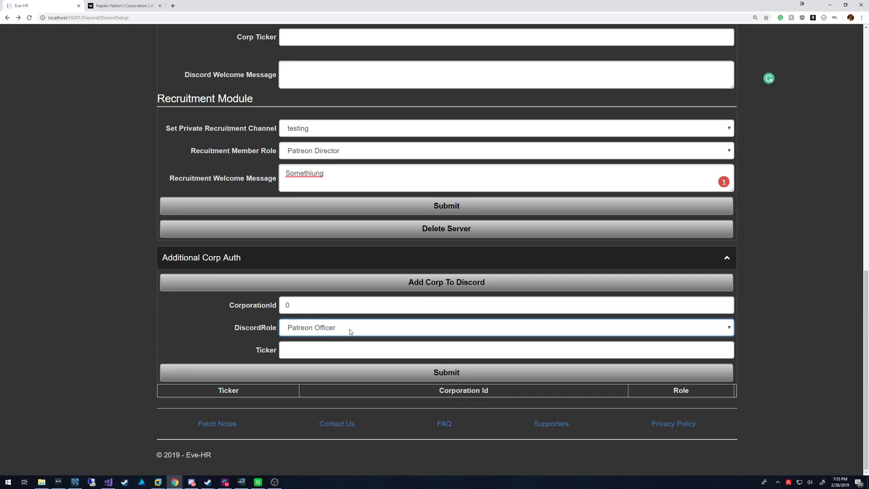
scroll(224, 324, "up", 12)
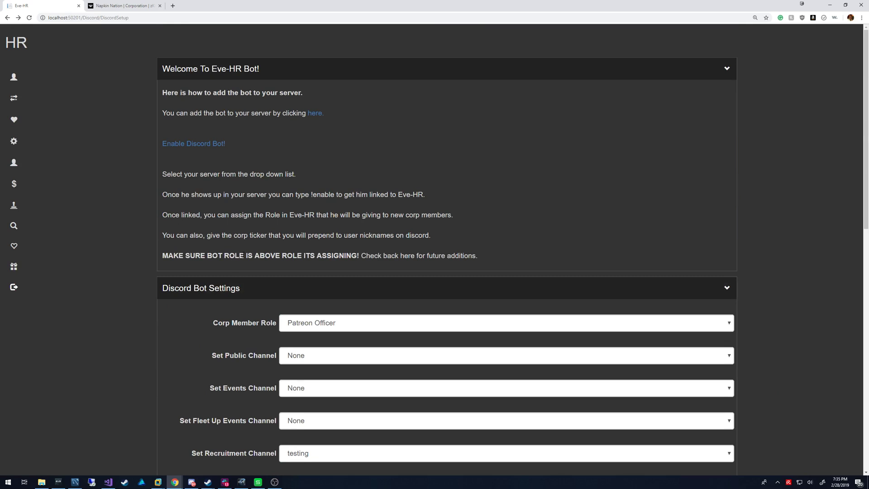
scroll(468, 307, "down", 12)
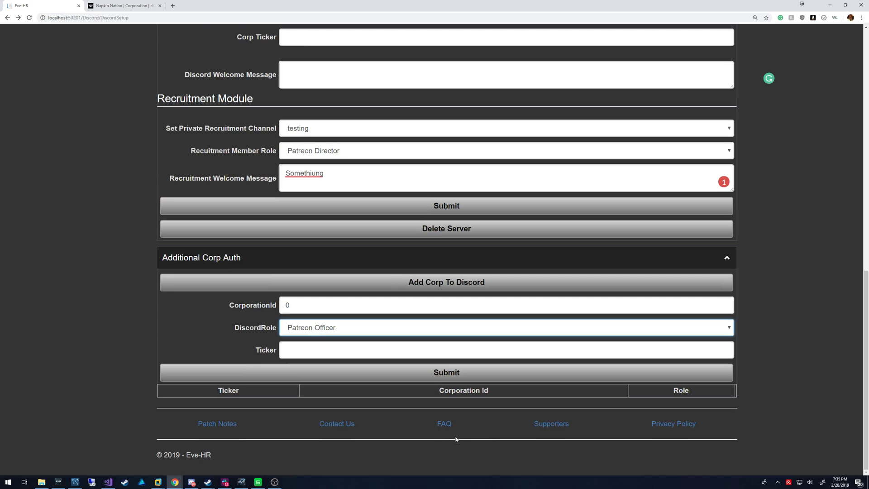
Step: View the Supporters page, and open the Contact Us page to examine its support instructions and Eve-Hr Discord link
left_click(543, 425)
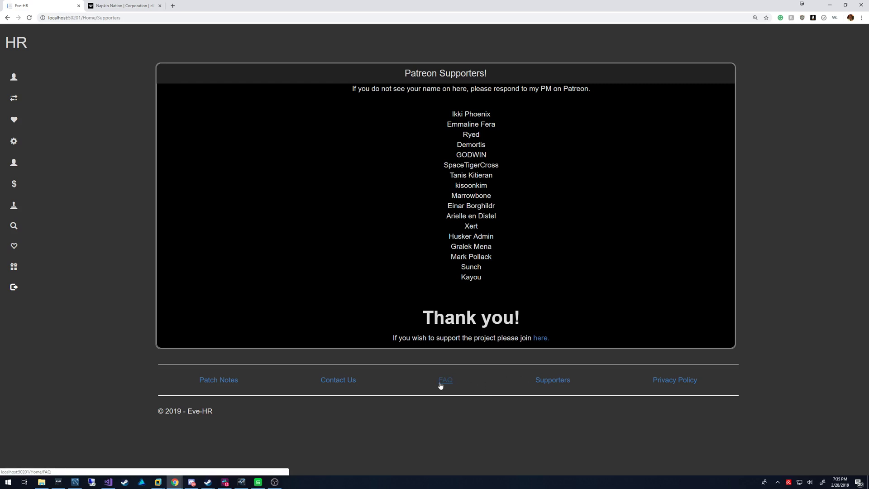
left_click(338, 380)
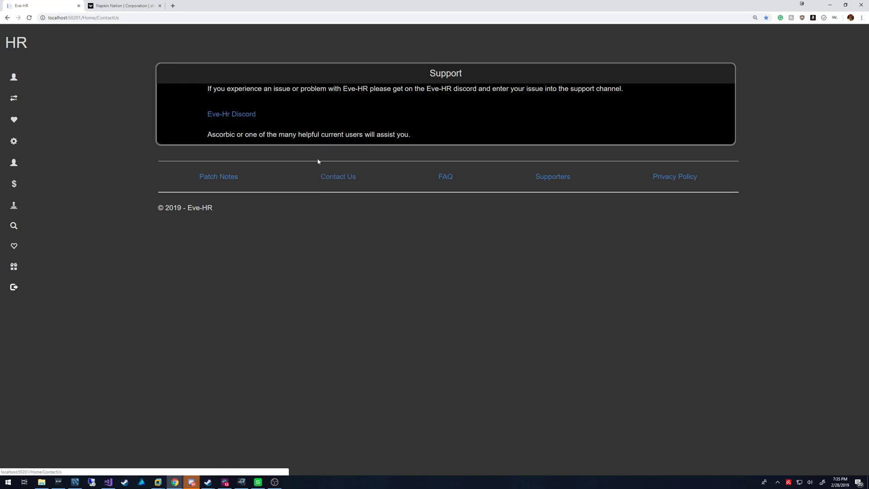
left_click(235, 116)
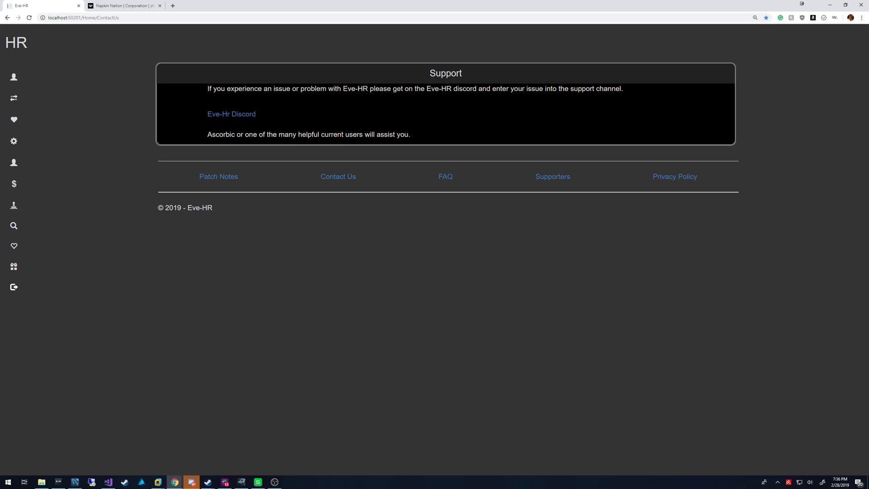
triple_click(407, 89)
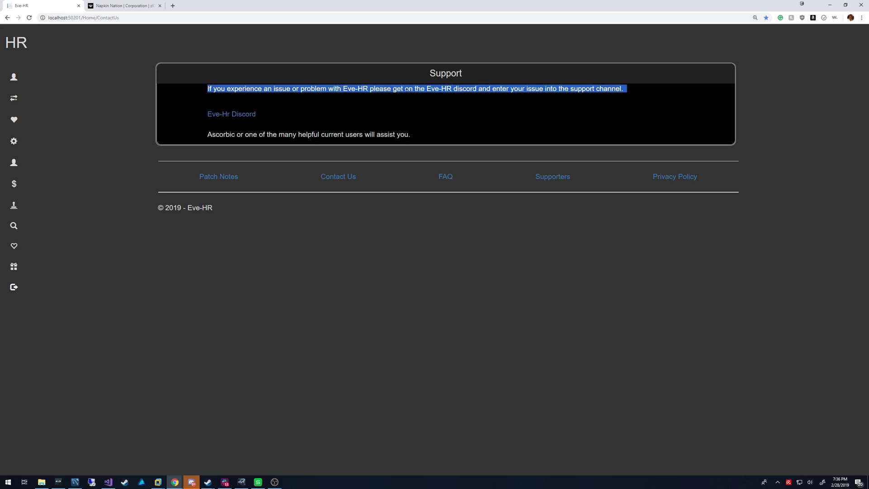
double_click(409, 89)
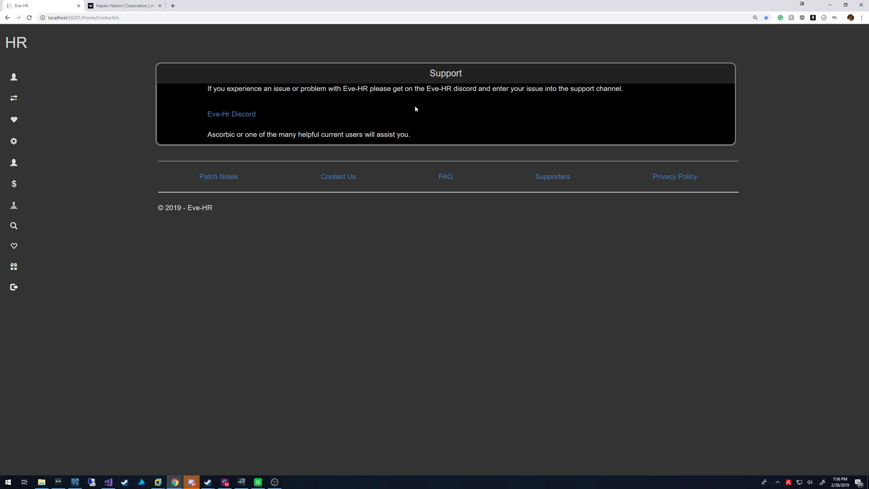